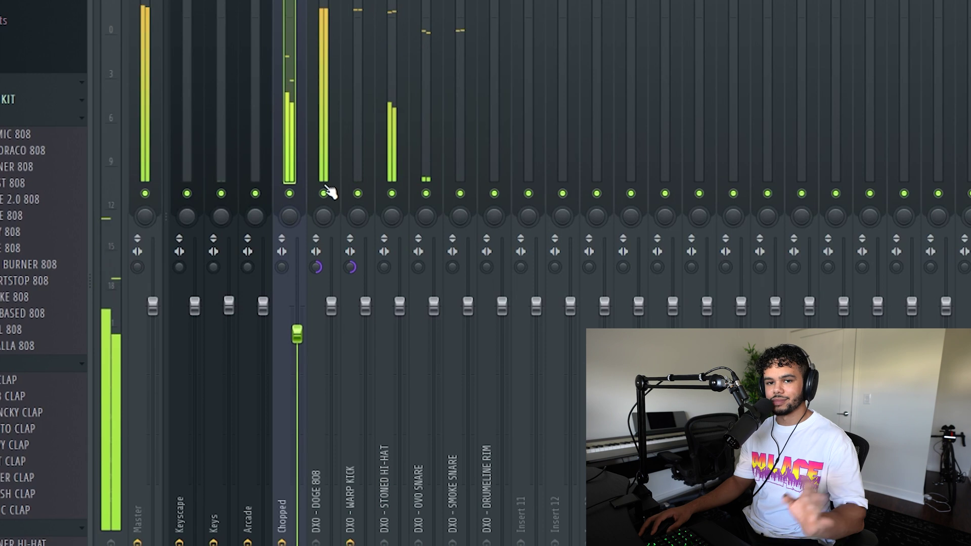
- Lower the mixer volumes of the DOGE 808, Chopped and STONED HI-HAT tracks slightly
{"action": "left_click", "coordinate": [335, 151]}
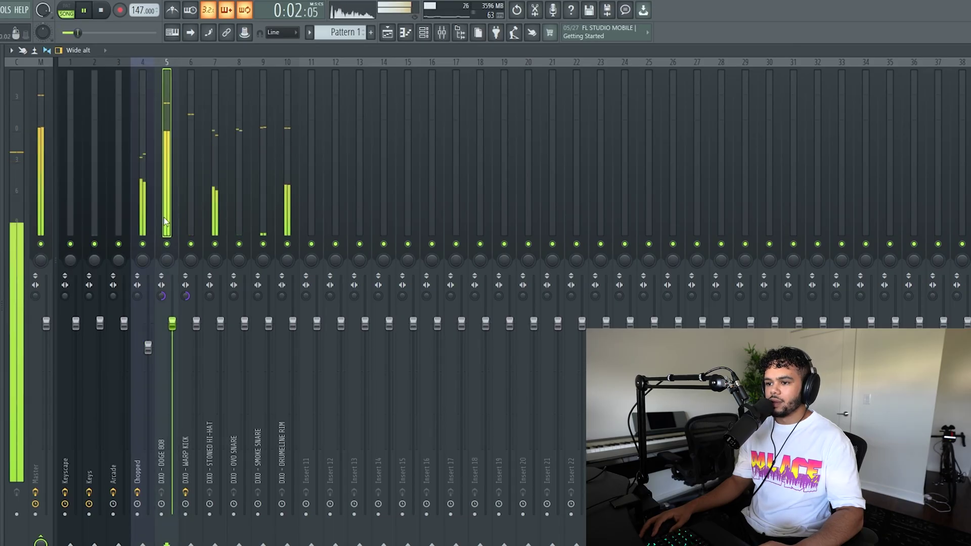
{"action": "left_click_drag", "start_coordinate": [174, 330], "coordinate": [174, 351]}
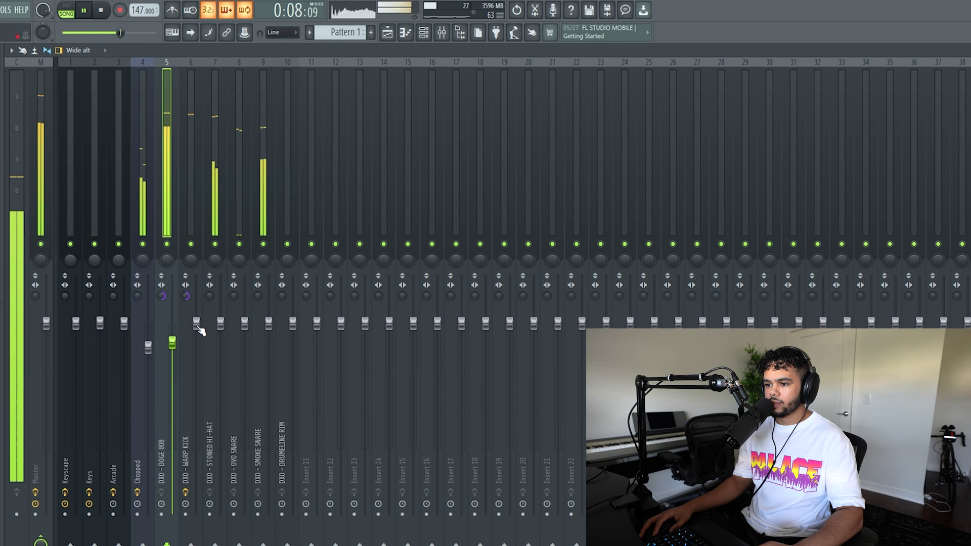
{"action": "left_click_drag", "start_coordinate": [151, 358], "coordinate": [151, 369]}
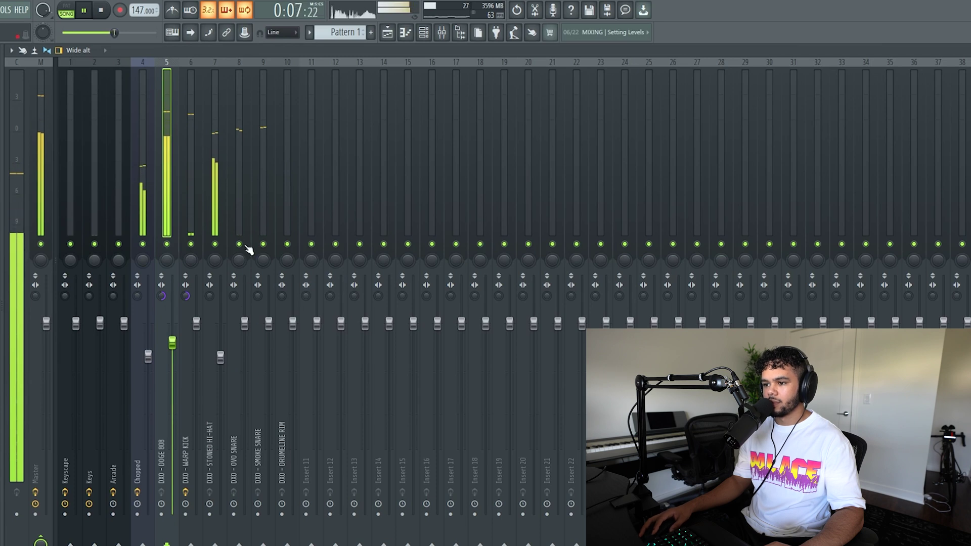
- Play the beat with the mixer open and lower the volumes of the SMOKE SNARE and DRUMELINE RIM tracks
{"action": "left_click", "coordinate": [241, 202]}
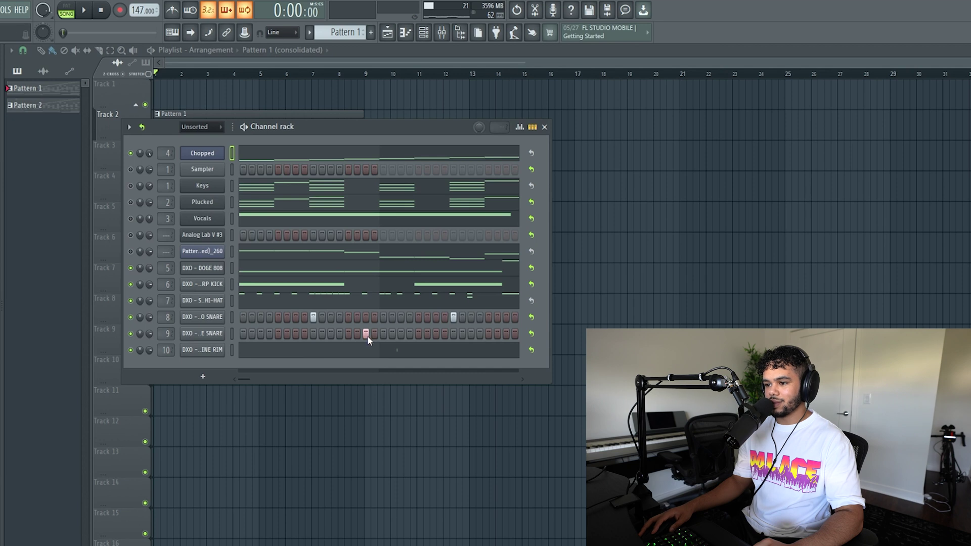
{"action": "left_click", "coordinate": [452, 34]}
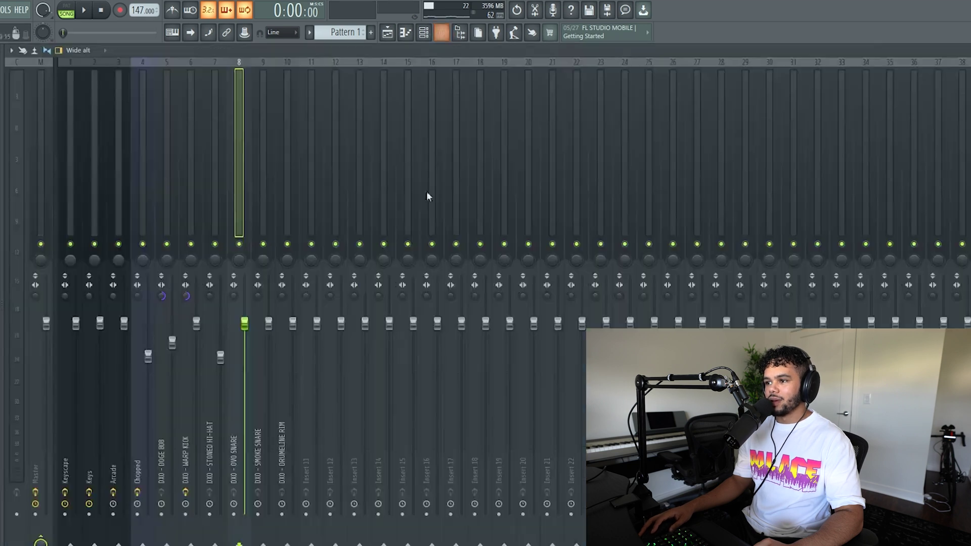
{"action": "key", "text": "space"}
{"action": "left_click", "coordinate": [265, 220]}
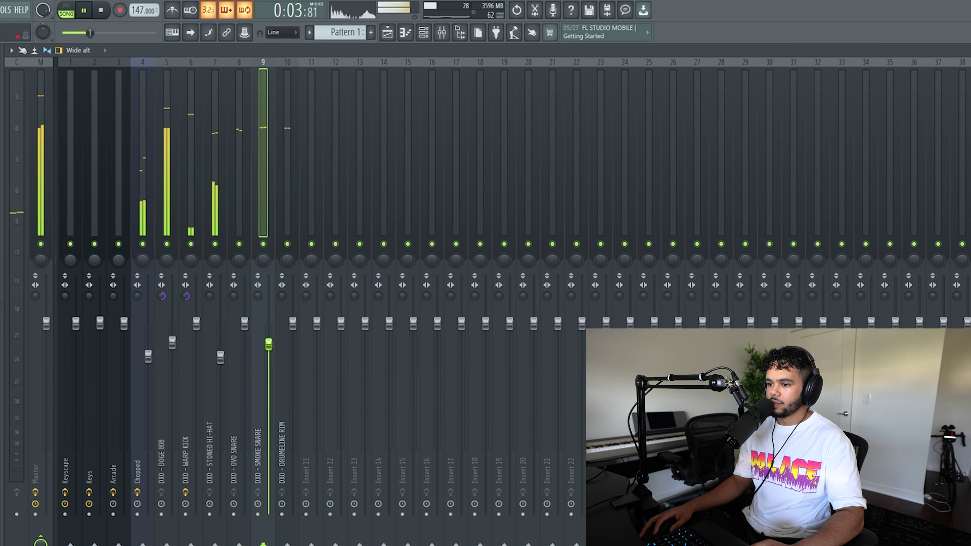
{"action": "left_click_drag", "start_coordinate": [293, 325], "coordinate": [293, 336]}
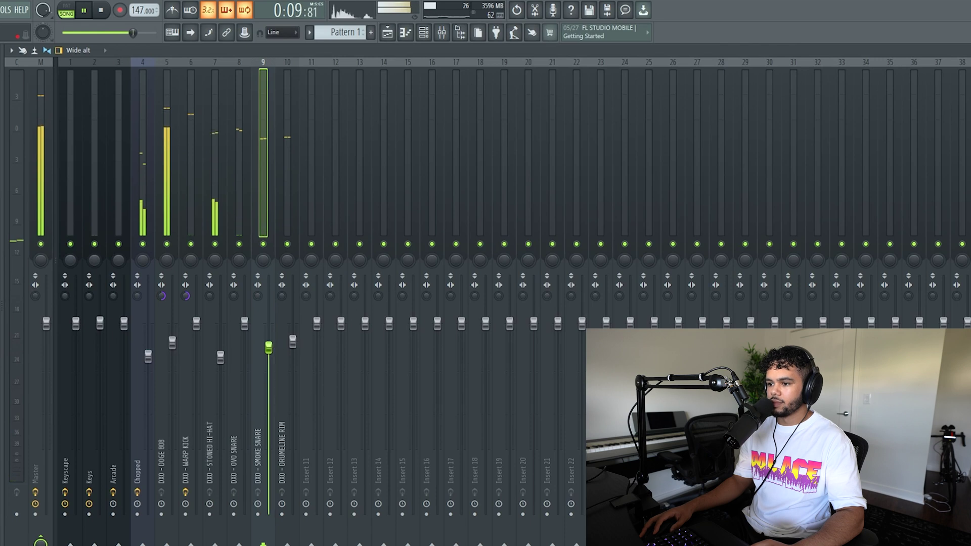
- Lower the volumes of the DOGE 808 and Chopped mixer tracks a little further
{"action": "left_click", "coordinate": [192, 210]}
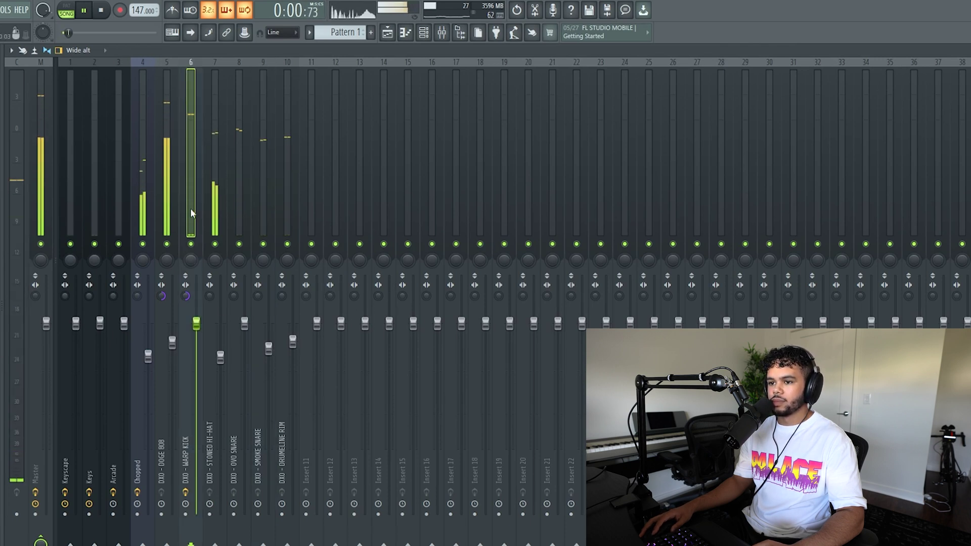
{"action": "left_click", "coordinate": [164, 221]}
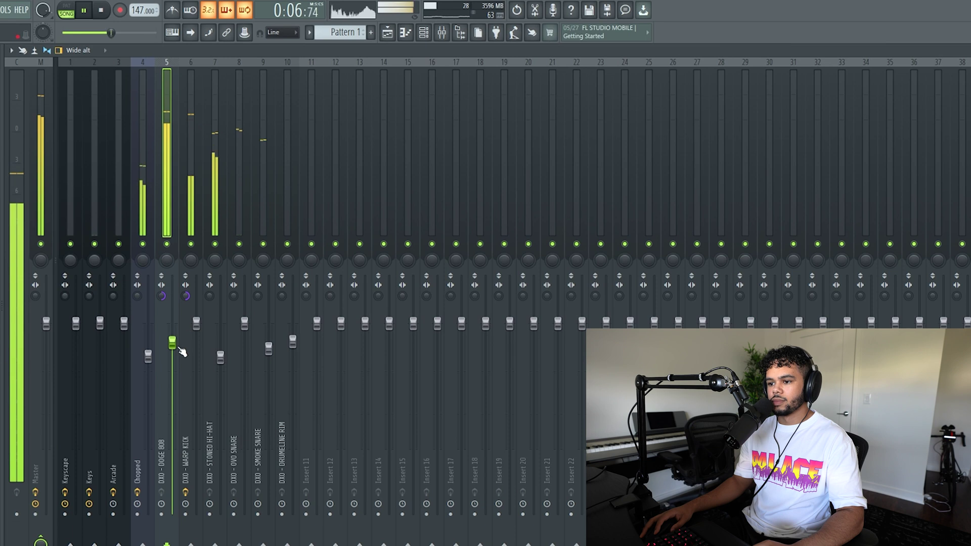
{"action": "left_click_drag", "start_coordinate": [148, 357], "coordinate": [148, 365]}
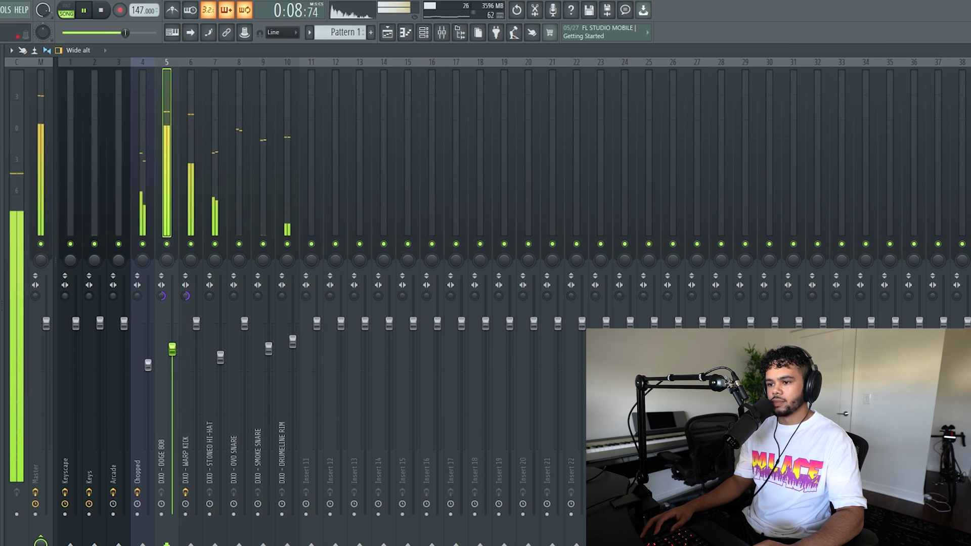
- Lower the STONED HI-HAT, OVO SNARE, SMOKE SNARE and DRUMELINE RIM volumes together by a small equal amount
{"action": "left_click", "coordinate": [220, 207]}
{"action": "left_click", "coordinate": [240, 221]}
{"action": "left_click", "coordinate": [292, 224]}
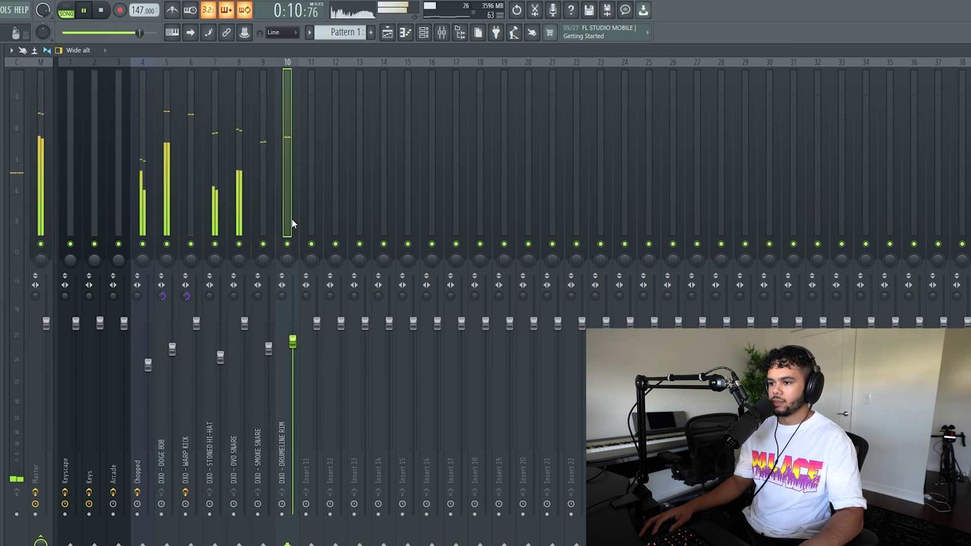
{"action": "left_click", "coordinate": [215, 212], "text": "ctrl"}
{"action": "left_click", "coordinate": [239, 215], "text": "ctrl"}
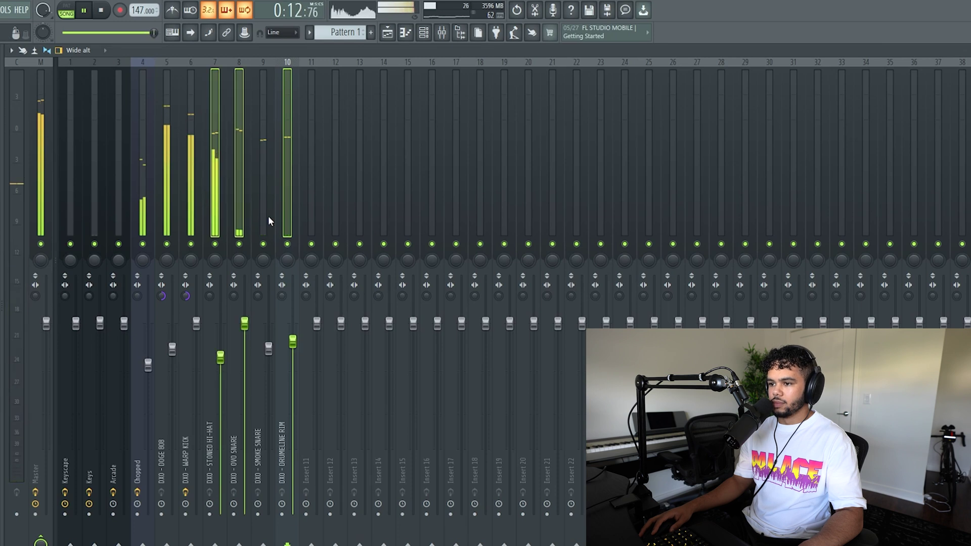
{"action": "left_click", "coordinate": [262, 217], "text": "ctrl"}
{"action": "left_click_drag", "start_coordinate": [299, 350], "coordinate": [297, 355]}
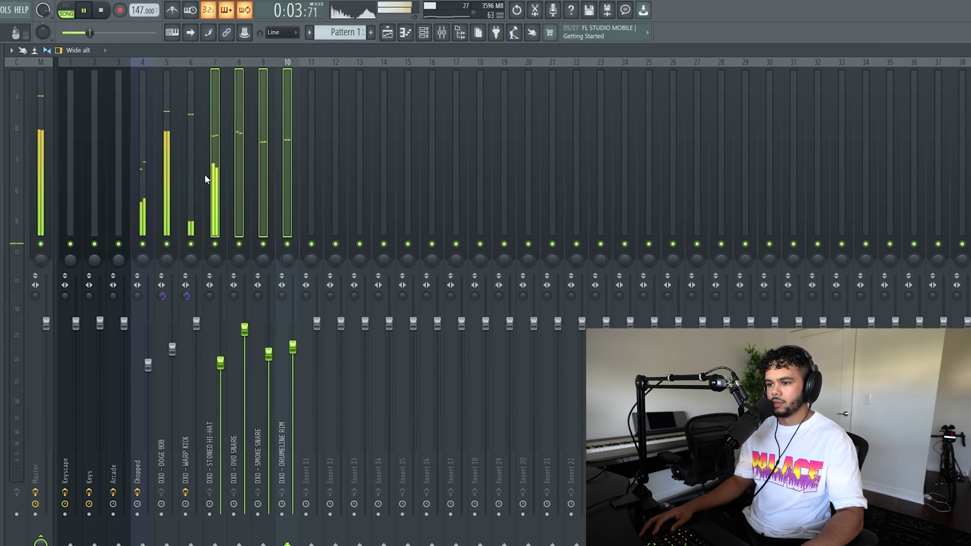
{"action": "left_click", "coordinate": [190, 178]}
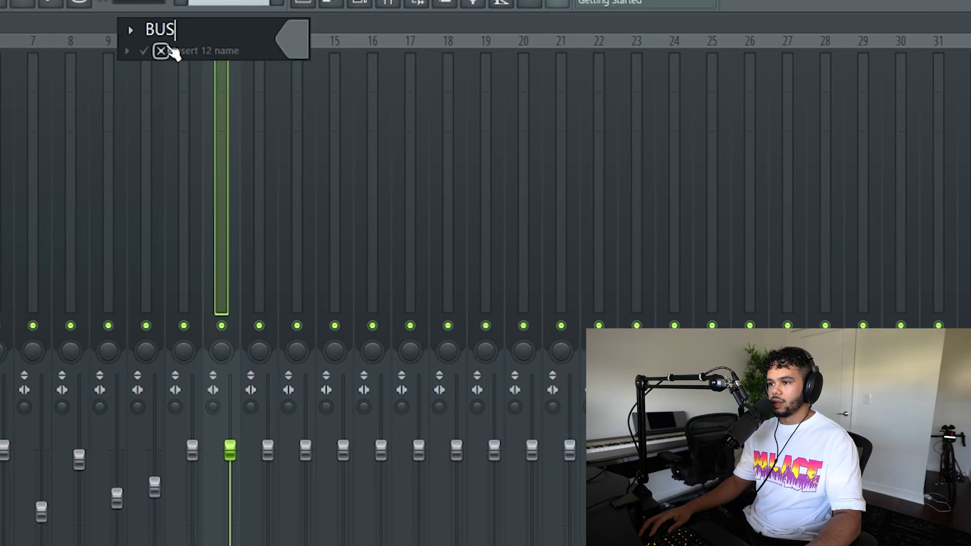
- Enter BUS as the name of mixer insert 12
{"action": "key", "text": "Return"}
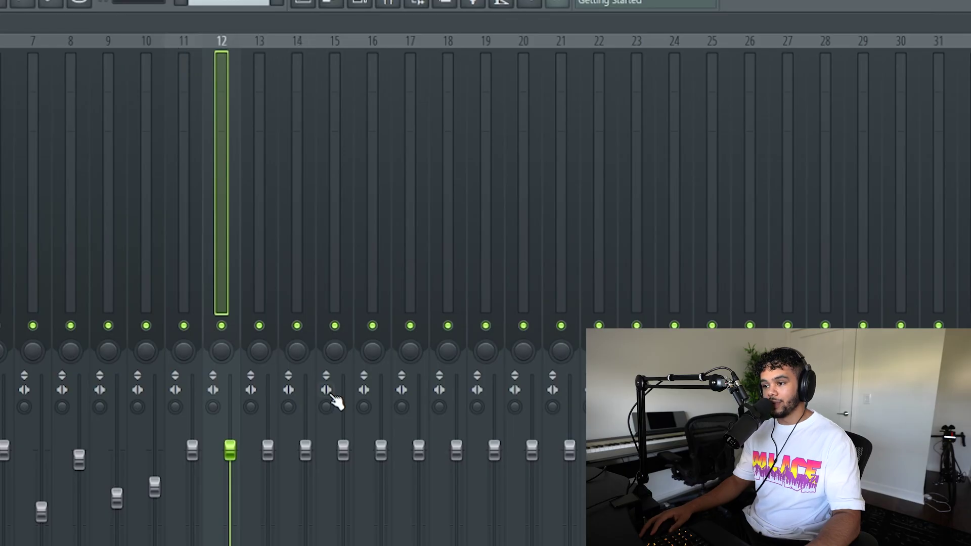
{"action": "right_click", "coordinate": [227, 248]}
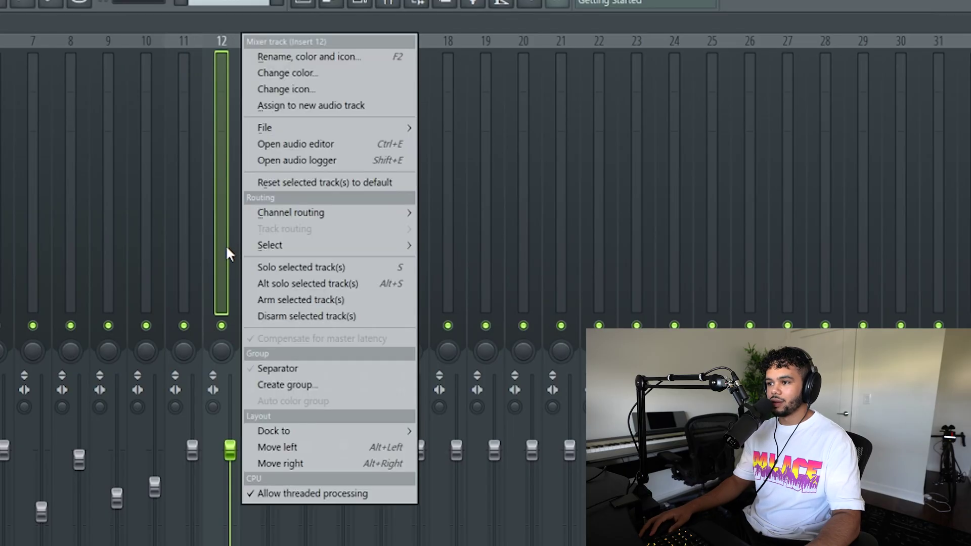
{"action": "left_click", "coordinate": [333, 57]}
{"action": "type", "text": "BUS"}
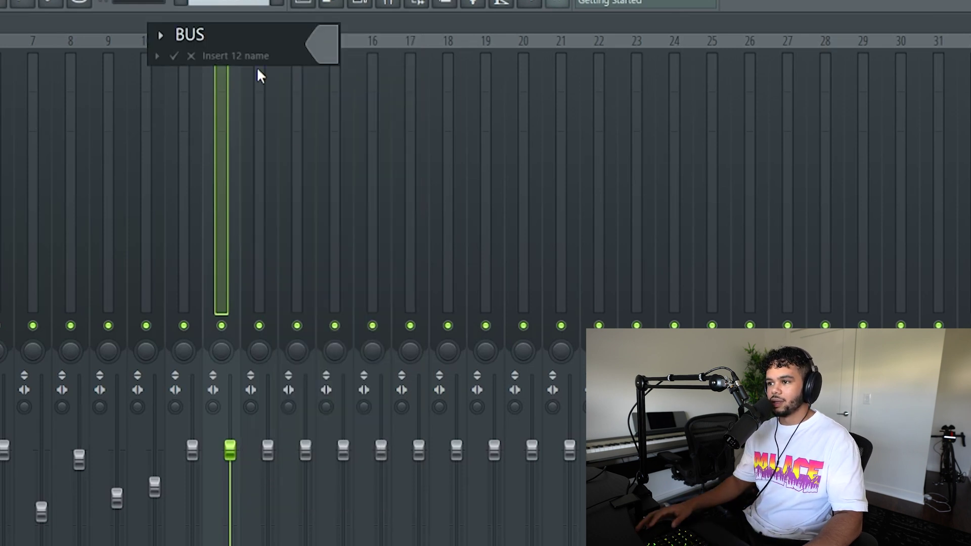
- Give the BUS mixer track a dark yellow colour and accept its name and colour
{"action": "left_click", "coordinate": [321, 50]}
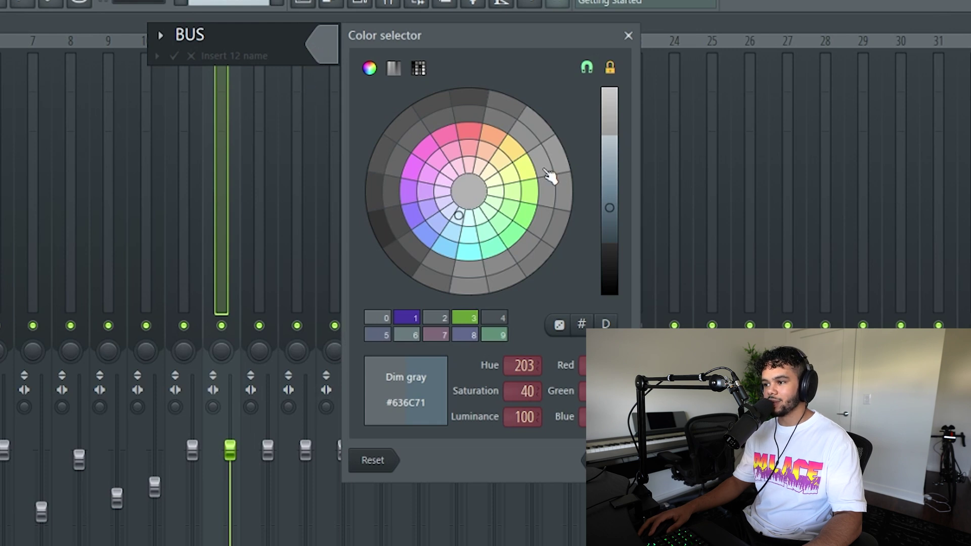
{"action": "left_click", "coordinate": [511, 150]}
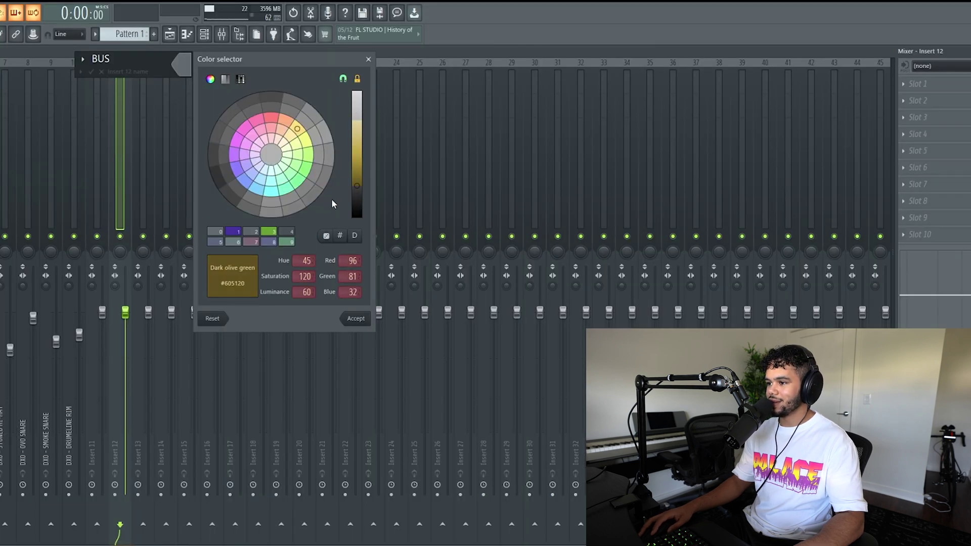
{"action": "left_click_drag", "start_coordinate": [353, 173], "coordinate": [365, 108]}
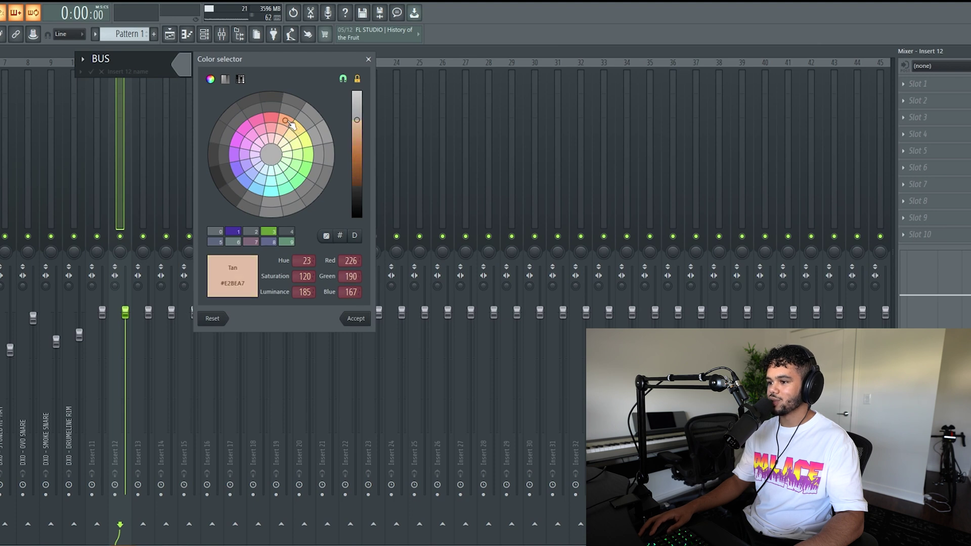
{"action": "left_click_drag", "start_coordinate": [360, 123], "coordinate": [360, 173]}
{"action": "key", "text": "Return"}
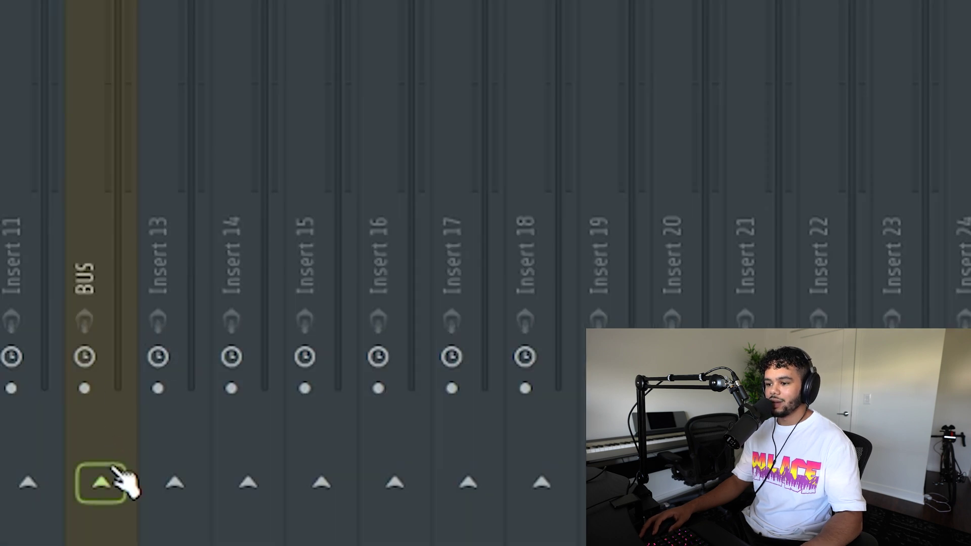
- Route the 808 and drum tracks, inserts 5 to 10, to the BUS track only
{"action": "right_click", "coordinate": [106, 483]}
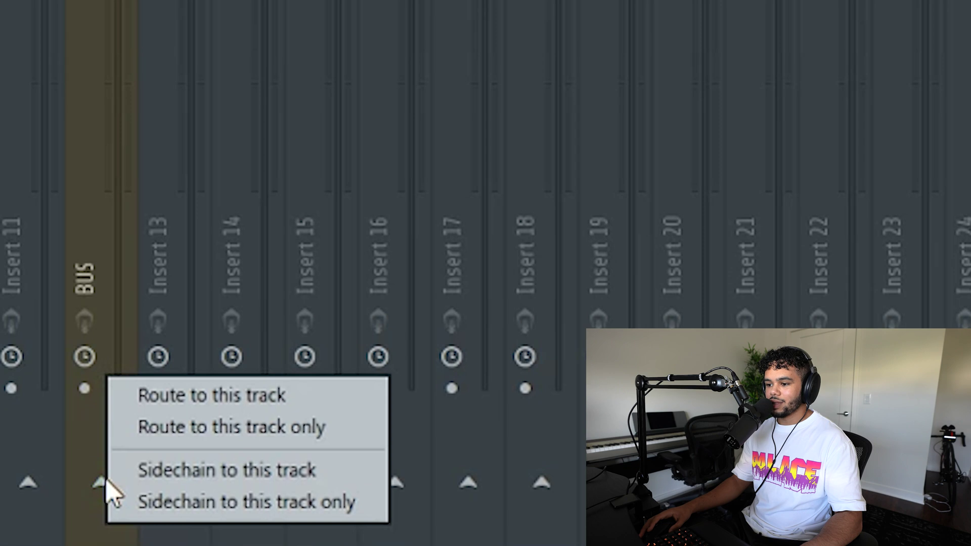
{"action": "left_click", "coordinate": [262, 425]}
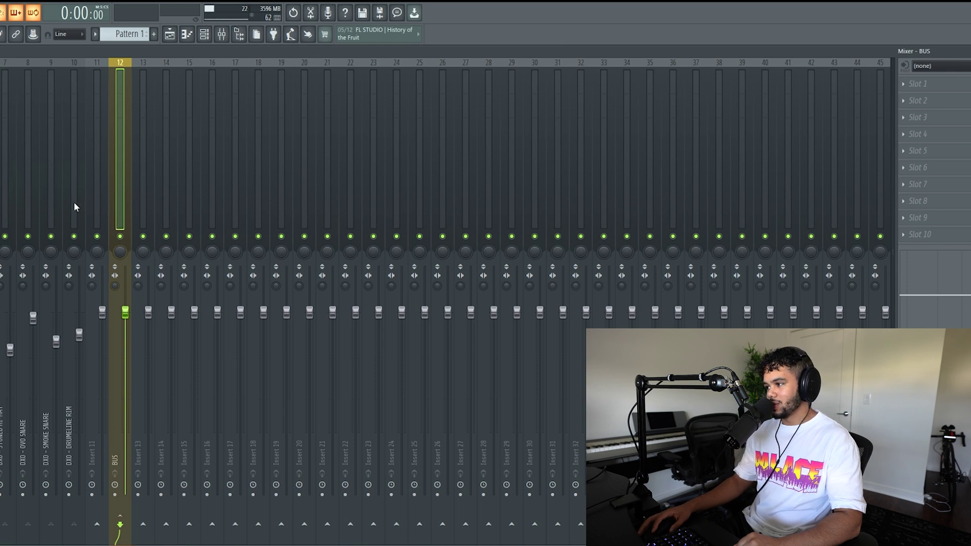
- Load SSLComp Stereo into the first effect slot of the BUS track and place its window clear of the BUS channel
{"action": "left_click", "coordinate": [905, 86]}
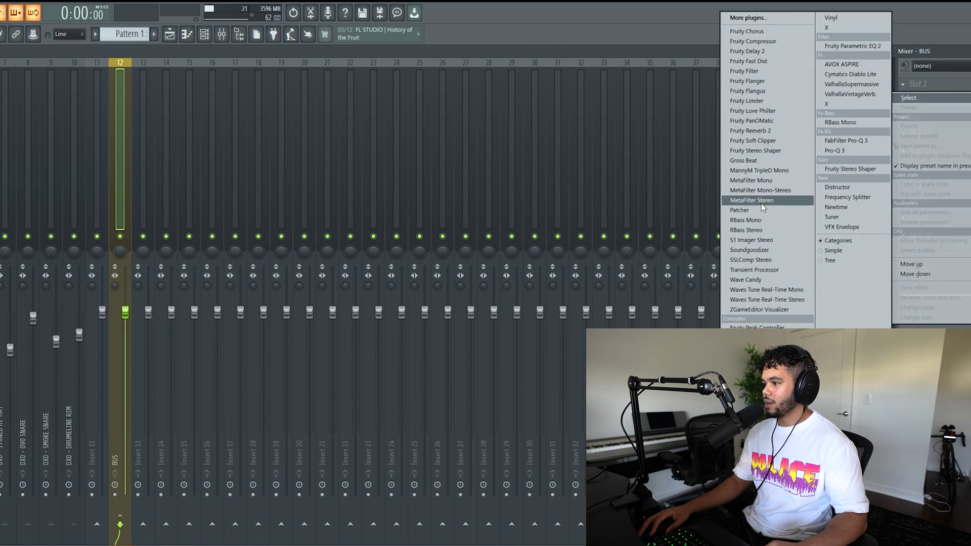
{"action": "left_click", "coordinate": [777, 261]}
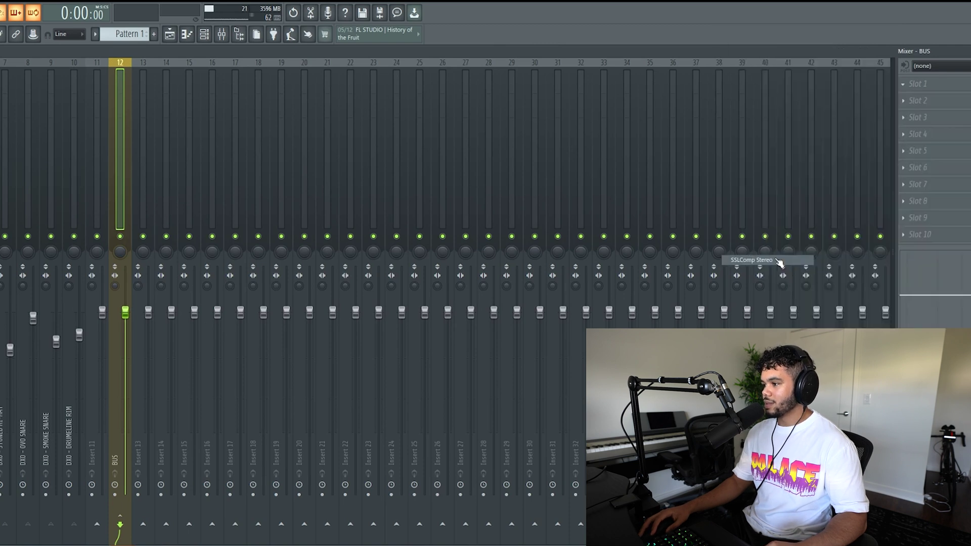
{"action": "left_click_drag", "start_coordinate": [293, 137], "coordinate": [185, 81]}
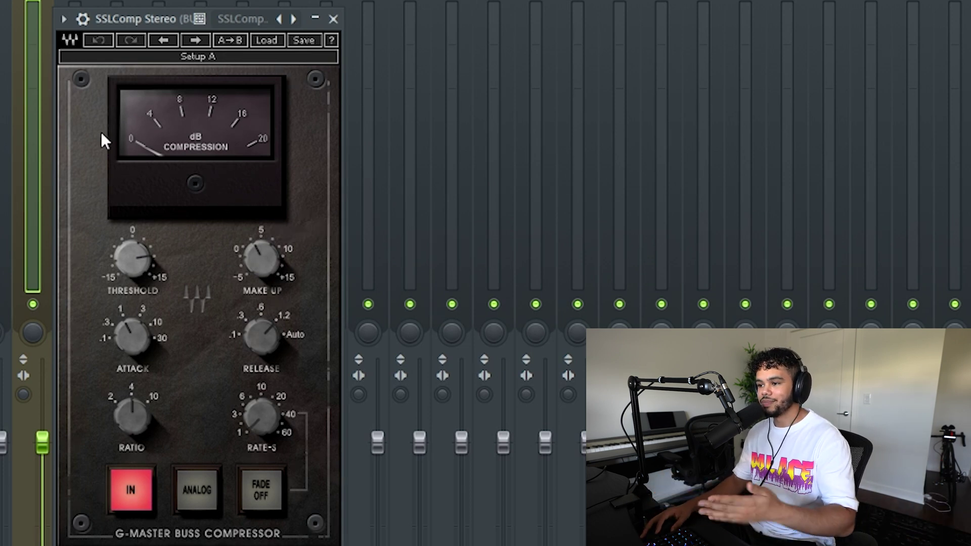
{"action": "left_click_drag", "start_coordinate": [147, 23], "coordinate": [369, 10]}
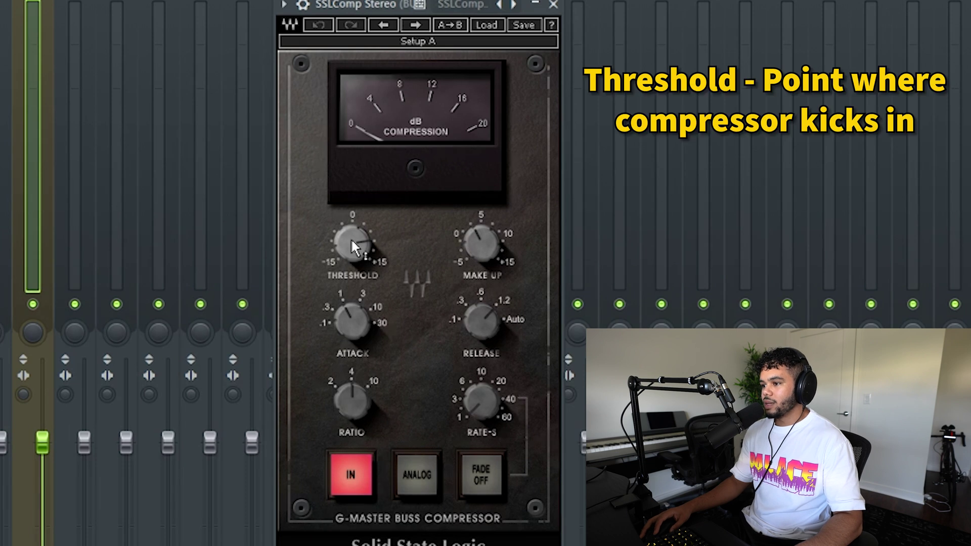
- Set the bus compressor's attack to 30 ms, release to .1 and ratio to 2, with threshold at 9.0 and make-up at 3.0
{"action": "left_click_drag", "start_coordinate": [351, 241], "coordinate": [352, 247]}
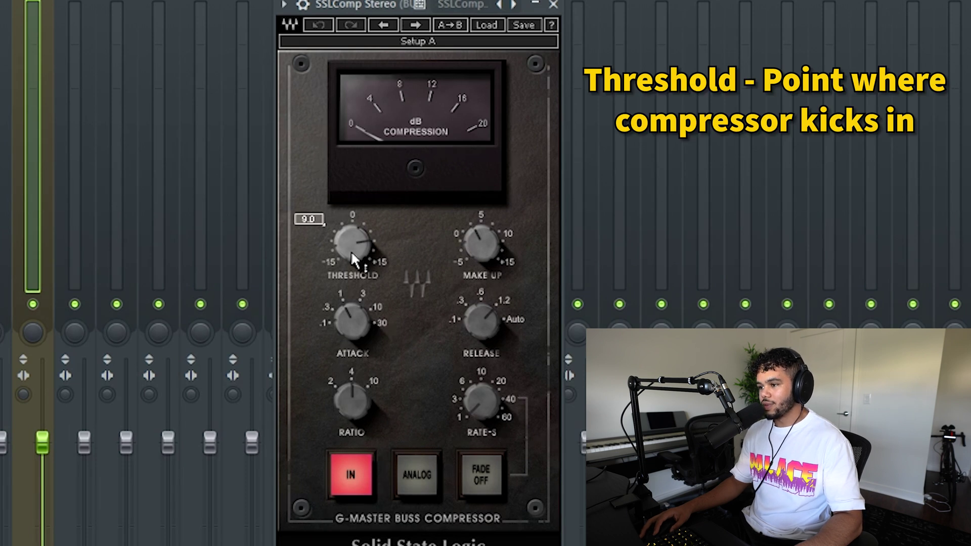
{"action": "left_click", "coordinate": [478, 243]}
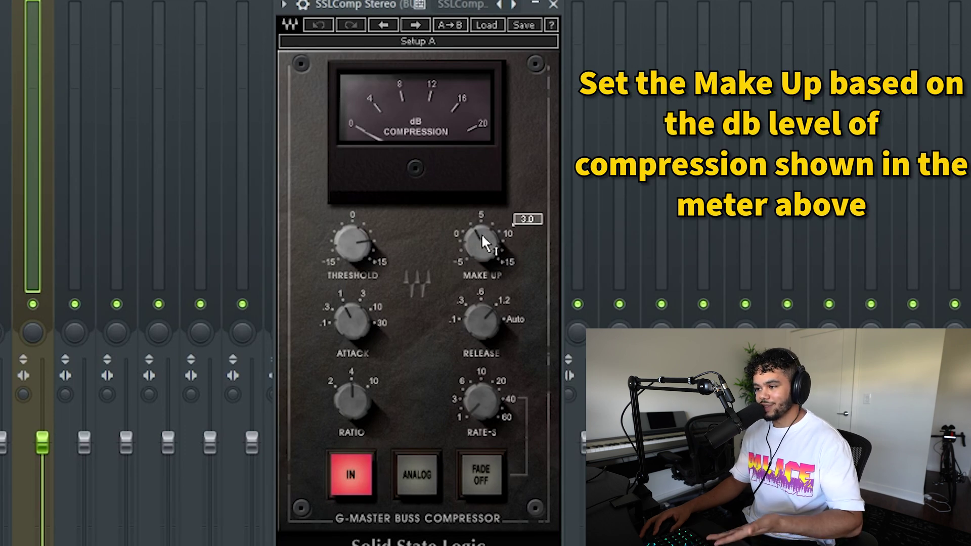
{"action": "left_click_drag", "start_coordinate": [349, 321], "coordinate": [349, 286]}
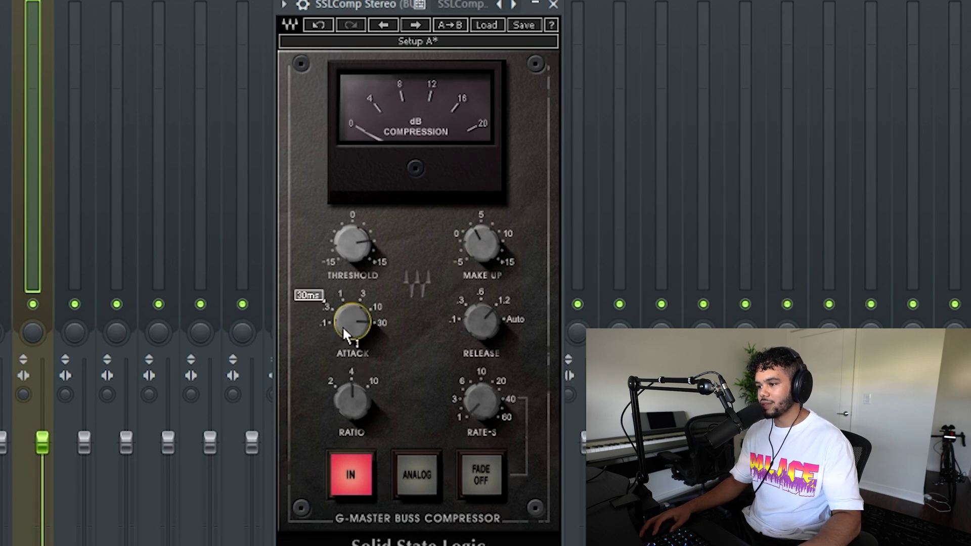
{"action": "mouse_move", "coordinate": [484, 311]}
{"action": "left_mouse_down"}
{"action": "mouse_move", "coordinate": [483, 296]}
{"action": "mouse_move", "coordinate": [483, 314]}
{"action": "left_mouse_up"}
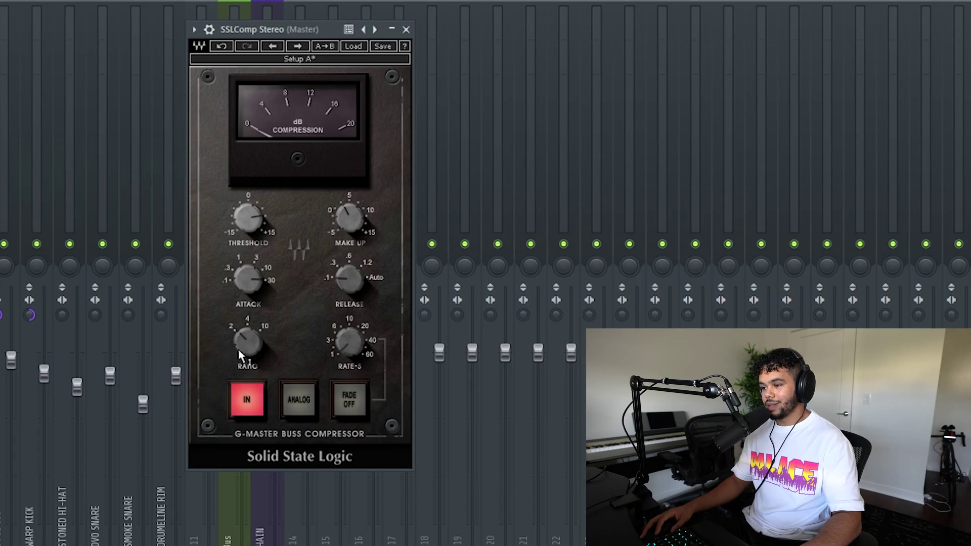
{"action": "mouse_move", "coordinate": [241, 351]}
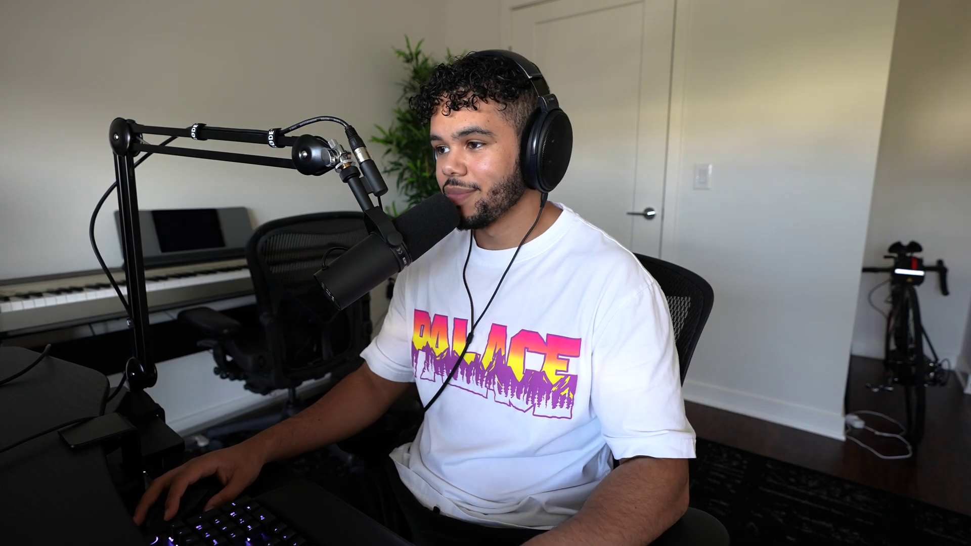
{"action": "left_click_drag", "start_coordinate": [307, 202], "coordinate": [155, 212]}
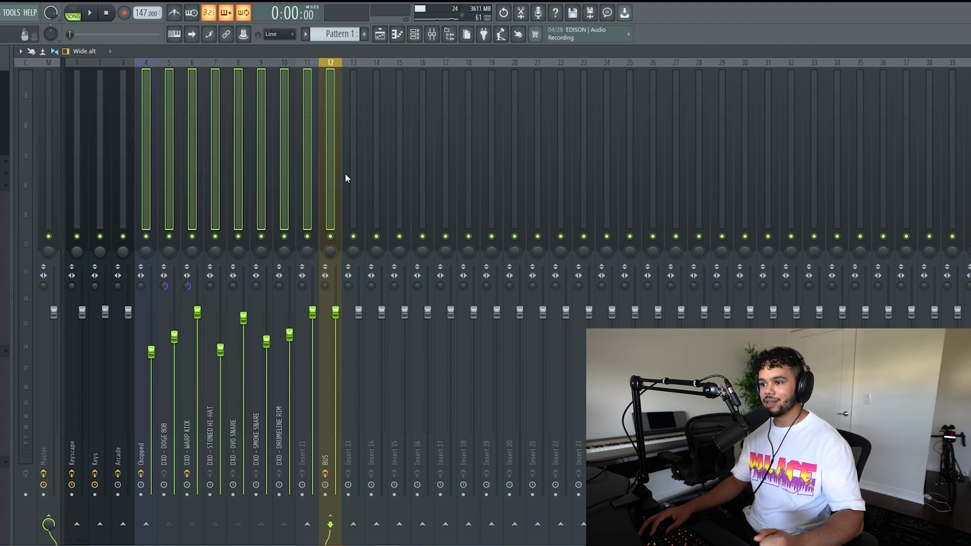
{"action": "left_click", "coordinate": [323, 188]}
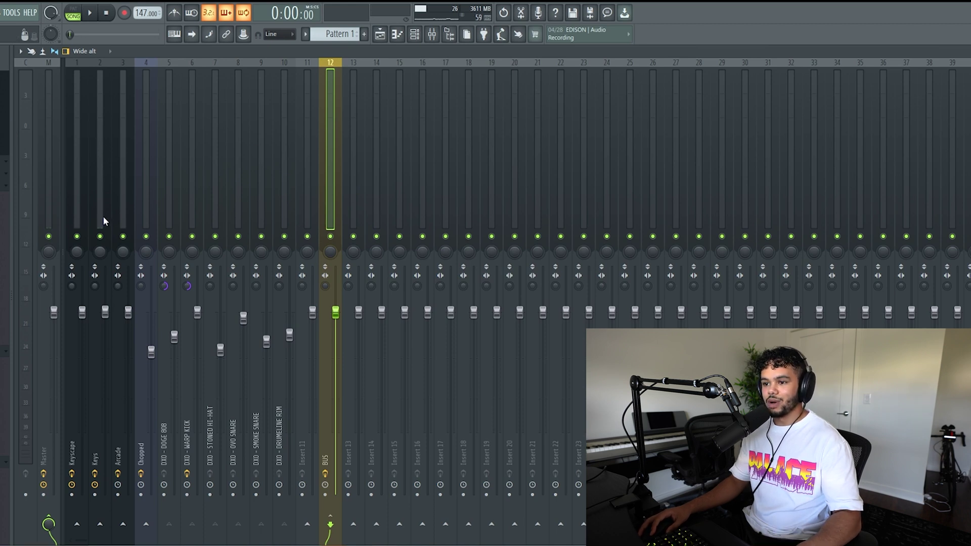
{"action": "left_click", "coordinate": [360, 220]}
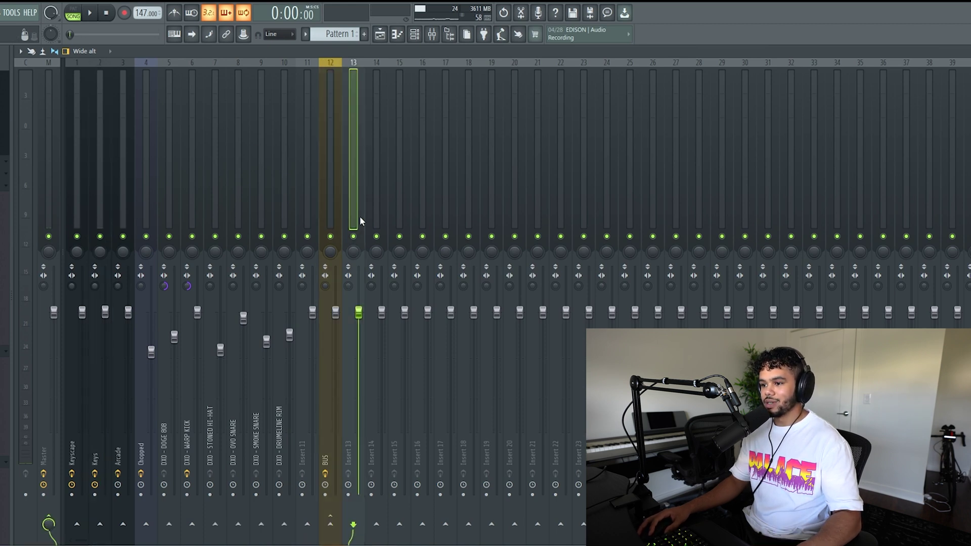
{"action": "left_click", "coordinate": [51, 211]}
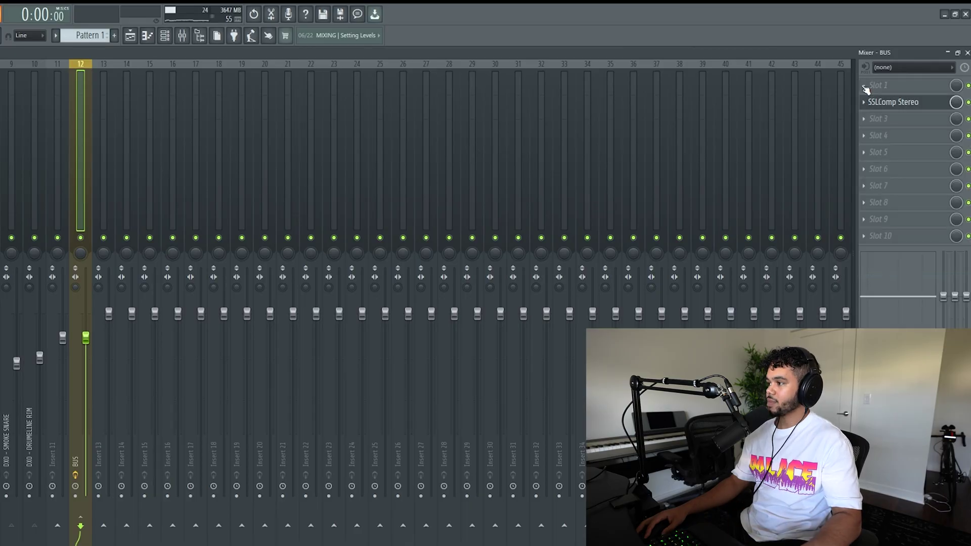
- Load Fruity Fast Dist into the empty first effect slot of the BUS track, ahead of SSLComp Stereo
{"action": "left_click", "coordinate": [858, 85]}
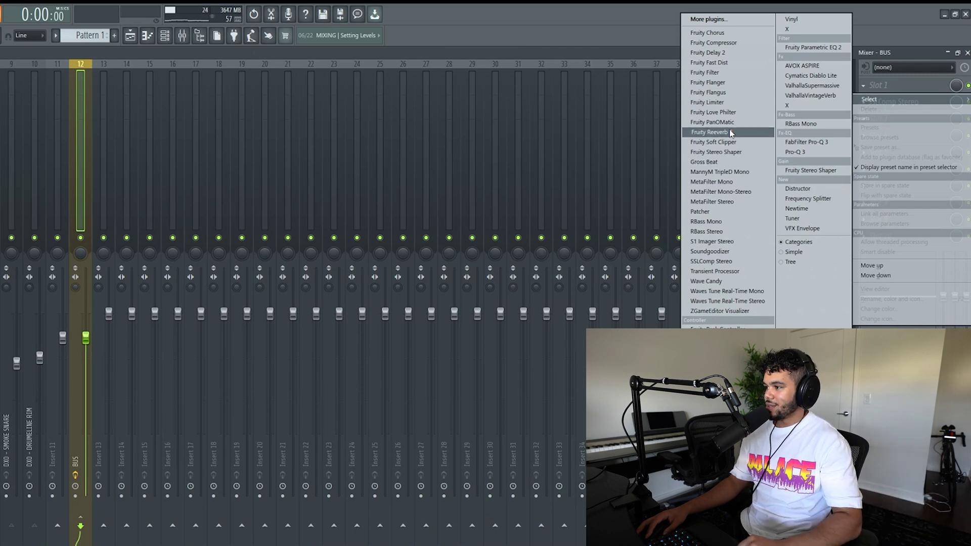
{"action": "left_click", "coordinate": [732, 65]}
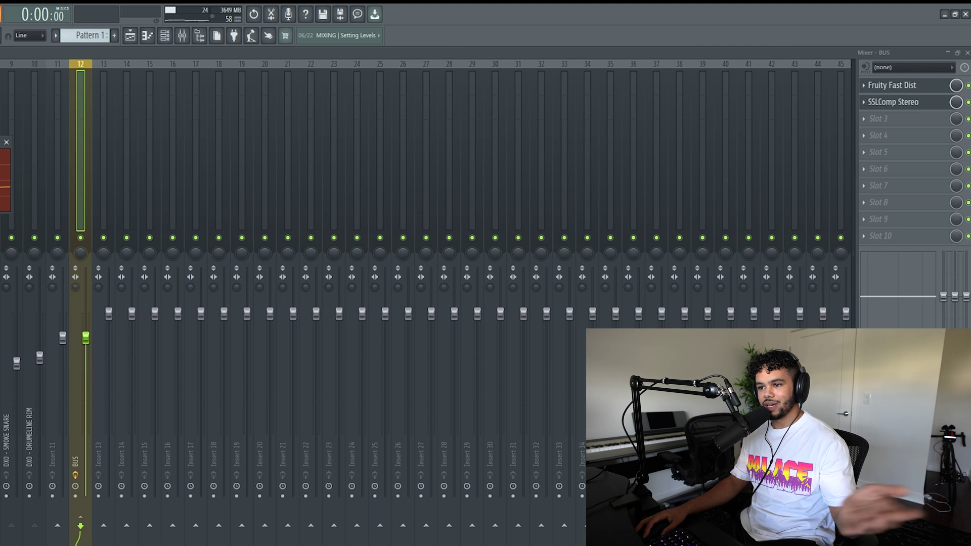
- While auditioning the beat, lower the Fruity Fast Dist threshold to about a fifth and its mix to just past halfway, and close its window
{"action": "key", "text": "space"}
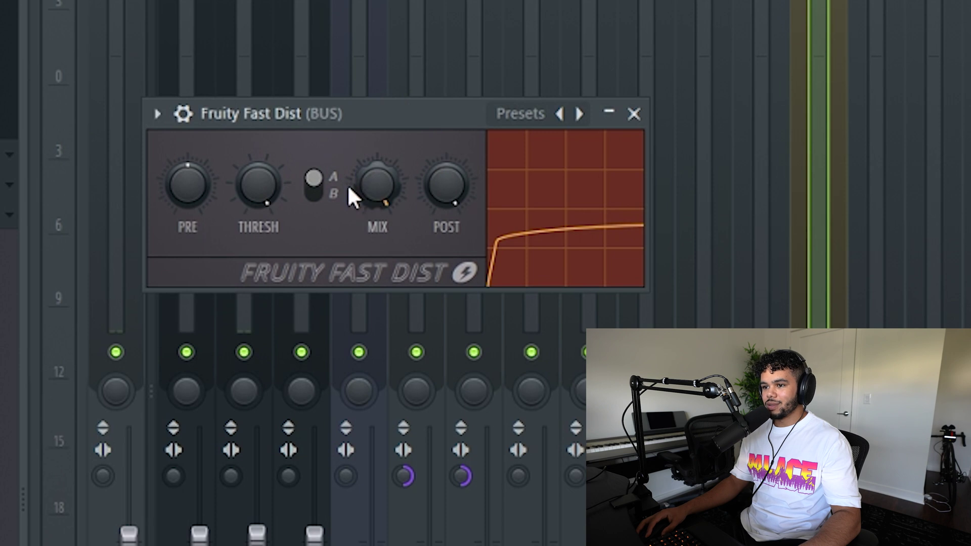
{"action": "left_click_drag", "start_coordinate": [256, 190], "coordinate": [256, 218]}
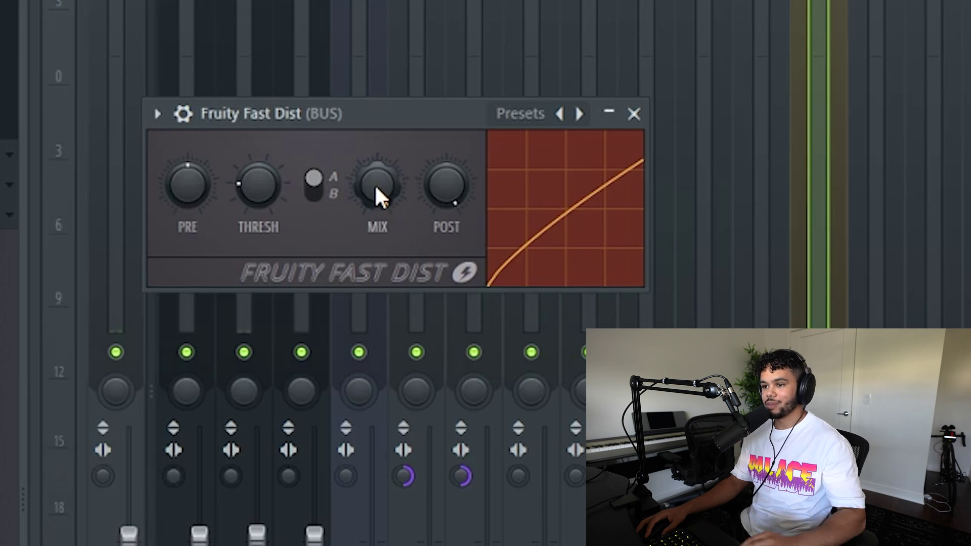
{"action": "key", "text": "space"}
{"action": "mouse_move", "coordinate": [376, 195]}
{"action": "left_mouse_down"}
{"action": "mouse_move", "coordinate": [377, 182]}
{"action": "mouse_move", "coordinate": [375, 190]}
{"action": "left_mouse_up"}
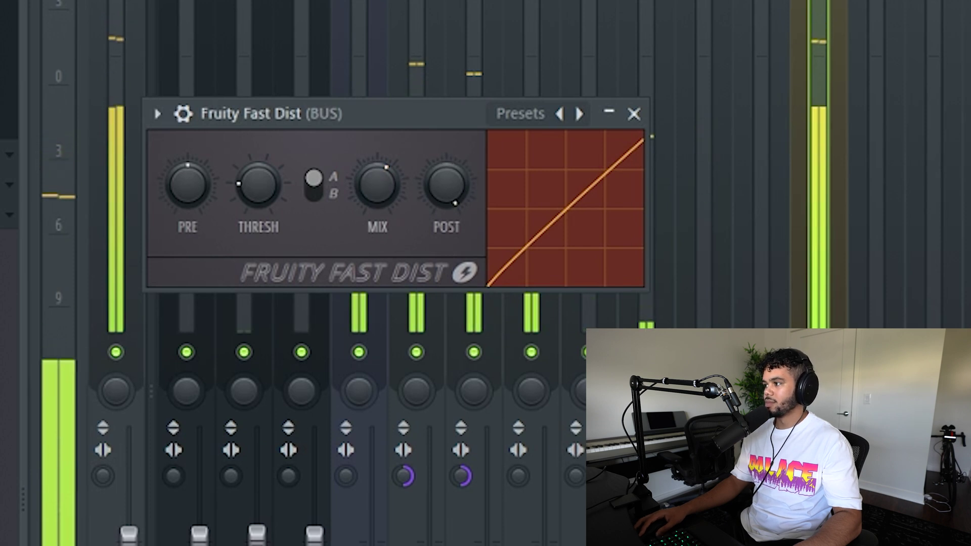
{"action": "left_click", "coordinate": [634, 113]}
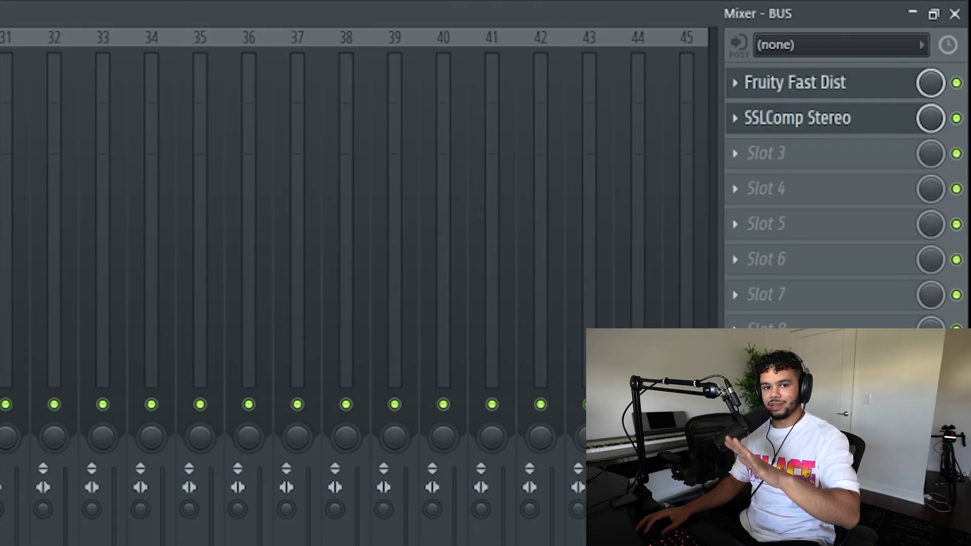
- Adjust the mix level of the SSLComp Stereo slot on the BUS track
{"action": "mouse_move", "coordinate": [931, 118]}
{"action": "left_mouse_down"}
{"action": "mouse_move", "coordinate": [931, 131]}
{"action": "mouse_move", "coordinate": [931, 101]}
{"action": "left_mouse_up"}
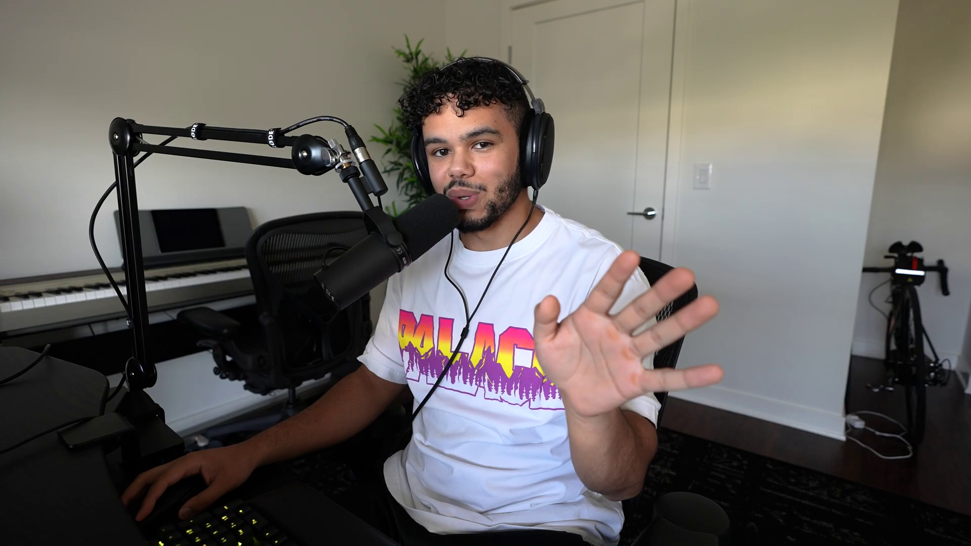